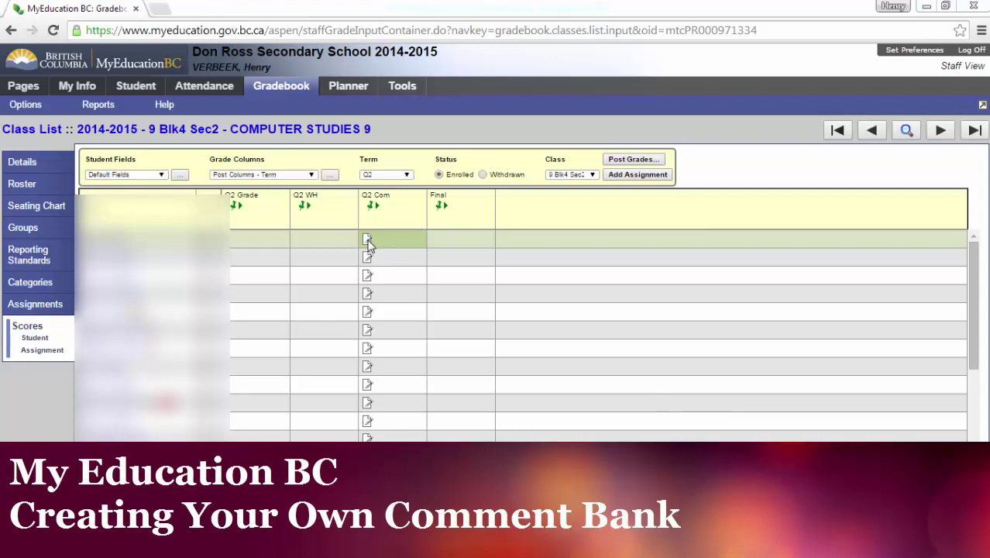
Open the Edit Text Comment window for the first student's Q2 comment in Computer Studies 9.
left_click(368, 241)
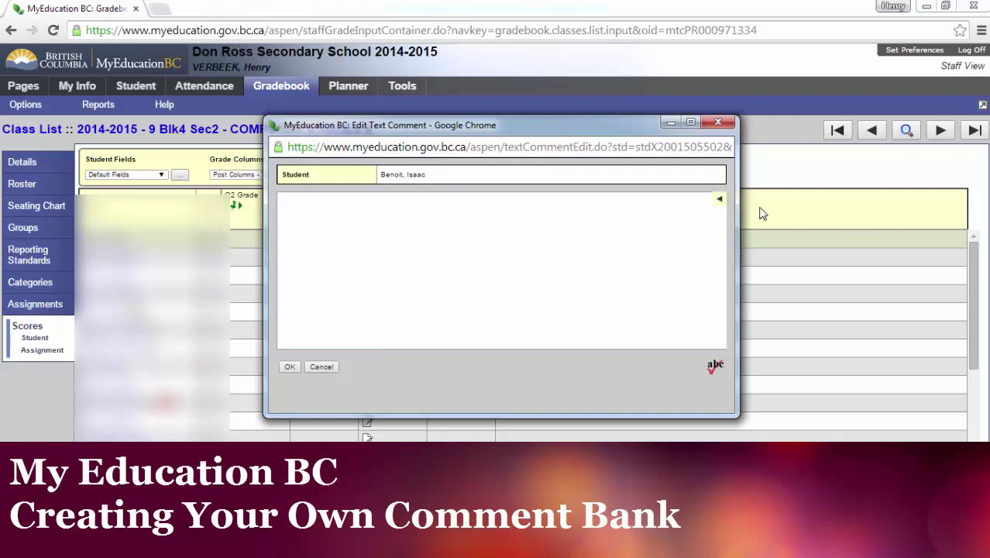
Show the comment bank and filter it to the TESTS category.
left_click(719, 200)
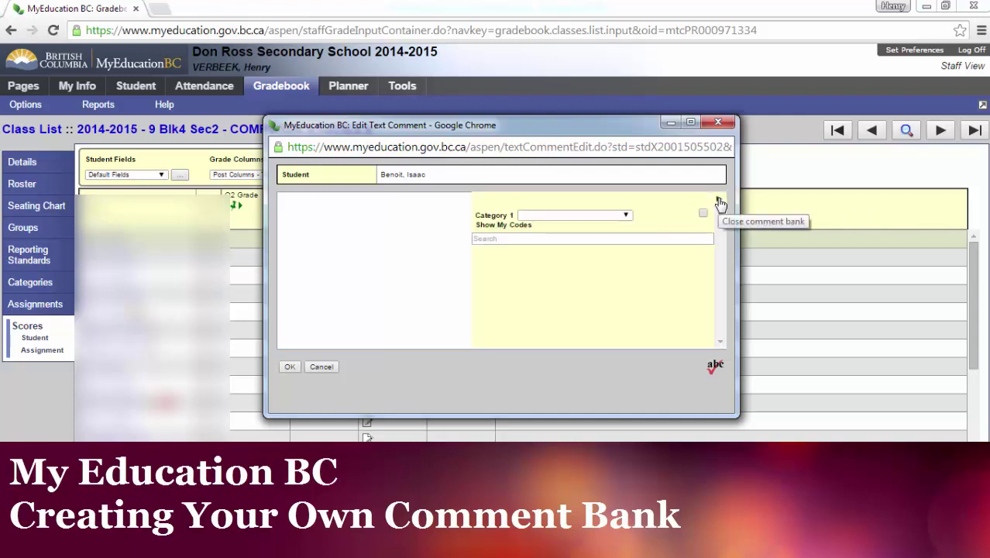
left_click(625, 216)
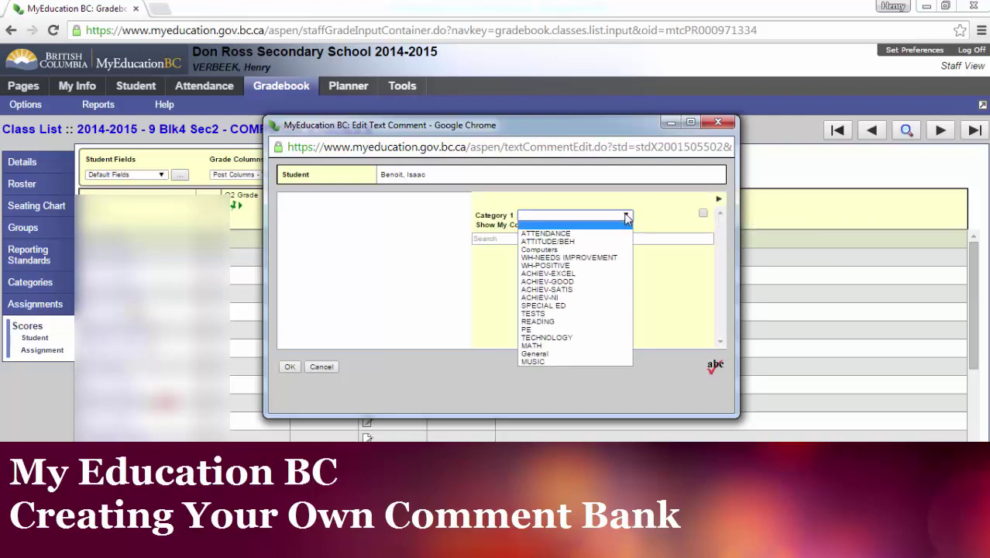
left_click(542, 314)
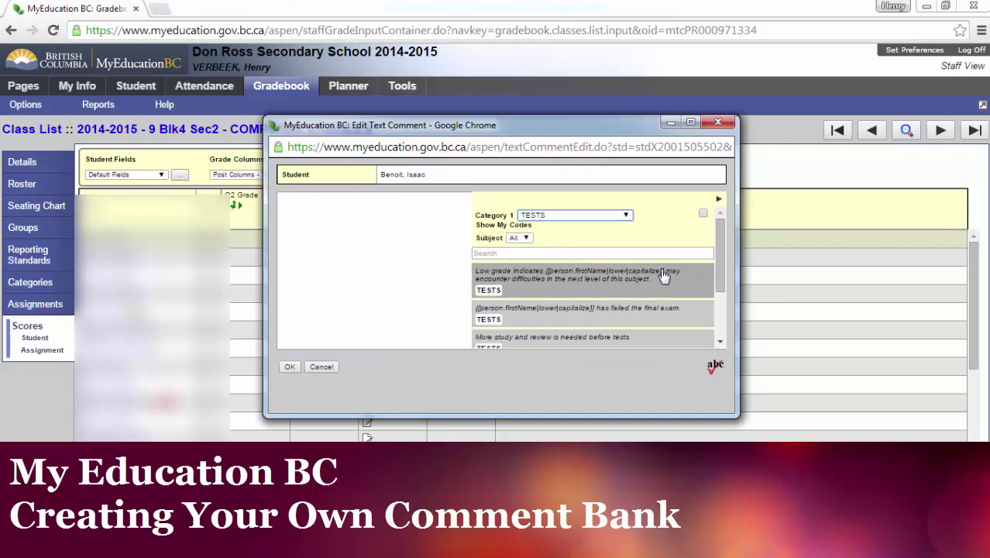
scroll(721, 251, "down", 3)
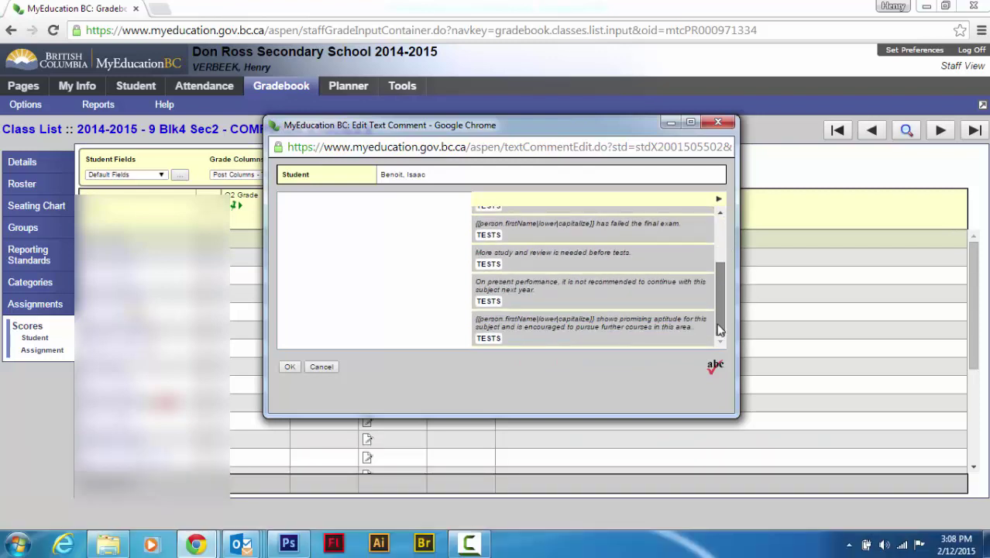
scroll(724, 278, "up", 3)
Insert the first TESTS comment, then delete it so the student's comment is empty again.
left_click(651, 261)
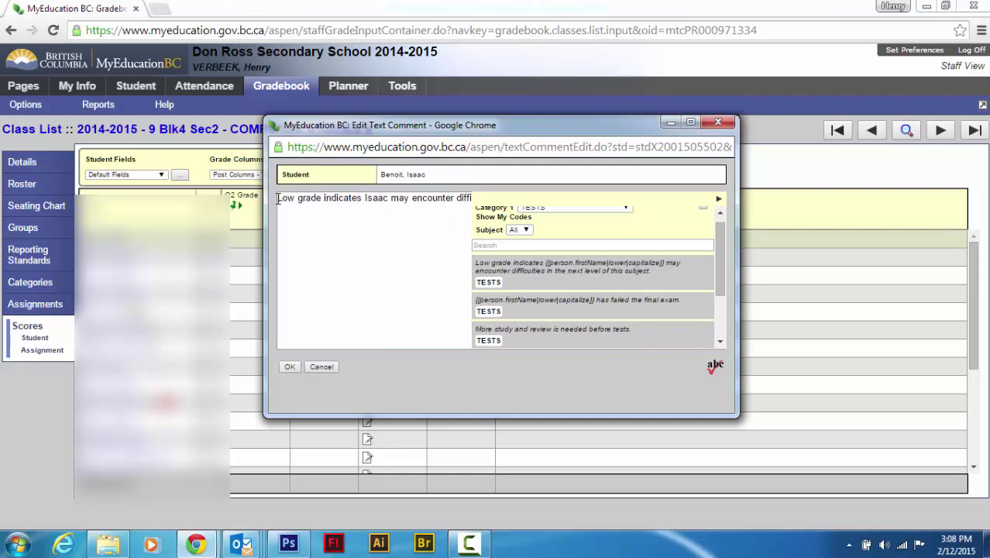
left_click_drag(279, 200, 607, 207)
key("BackSpace")
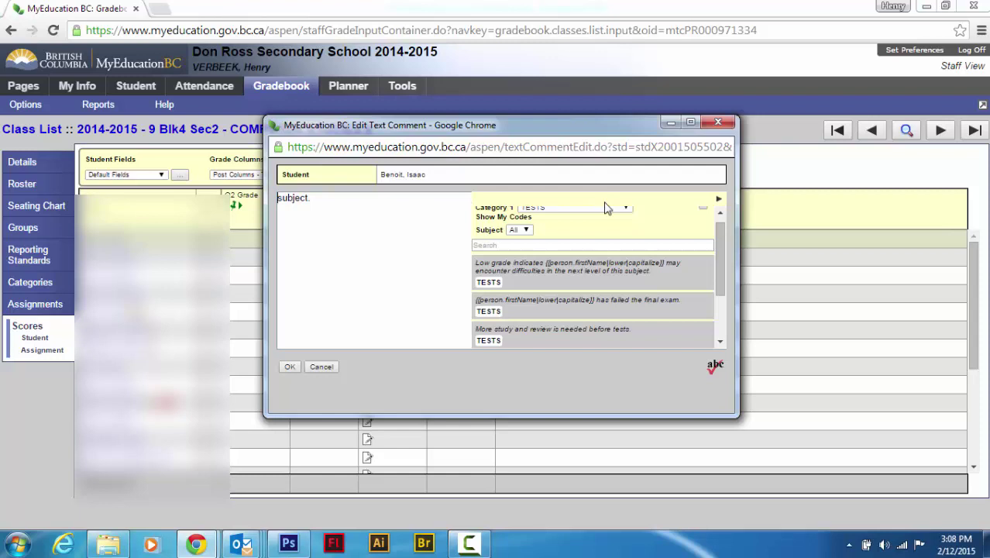
key("Delete")
key("Delete")
key("Delete")
key("Delete")
key("Delete")
key("Delete")
key("Delete")
key("Delete")
left_click_drag(722, 272, 719, 242)
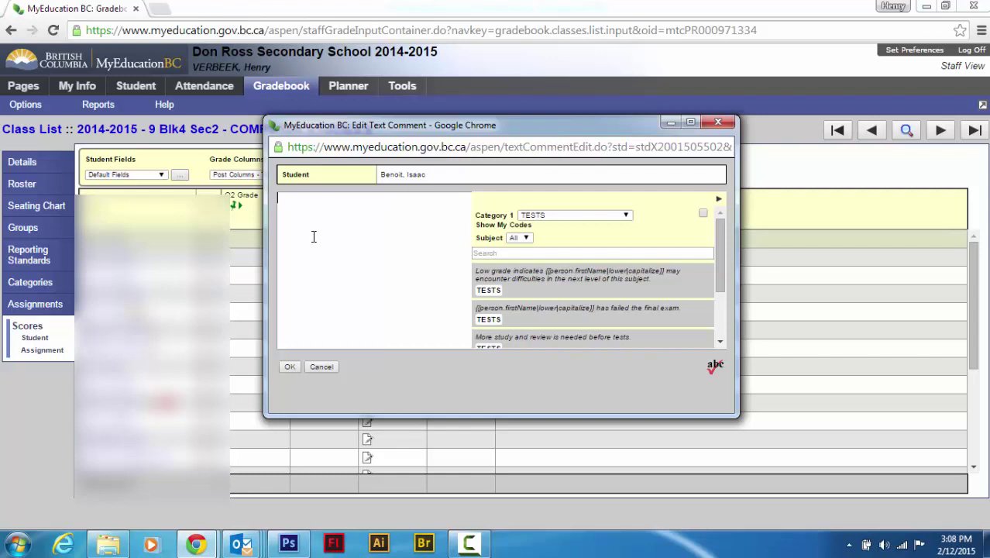
Filter the comment bank to Computers and browse its File Management, Graphic Design and Work Habits codes.
left_click(547, 218)
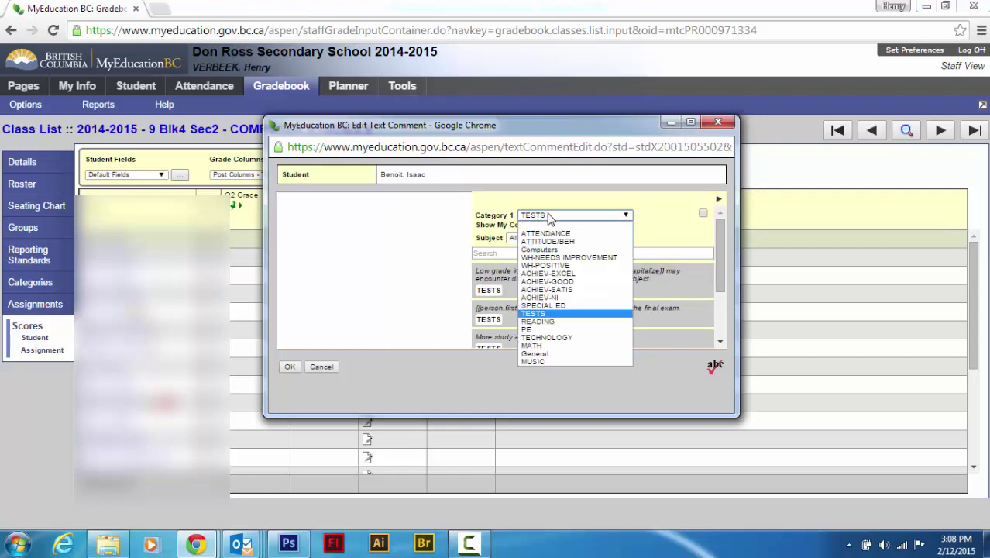
left_click(544, 251)
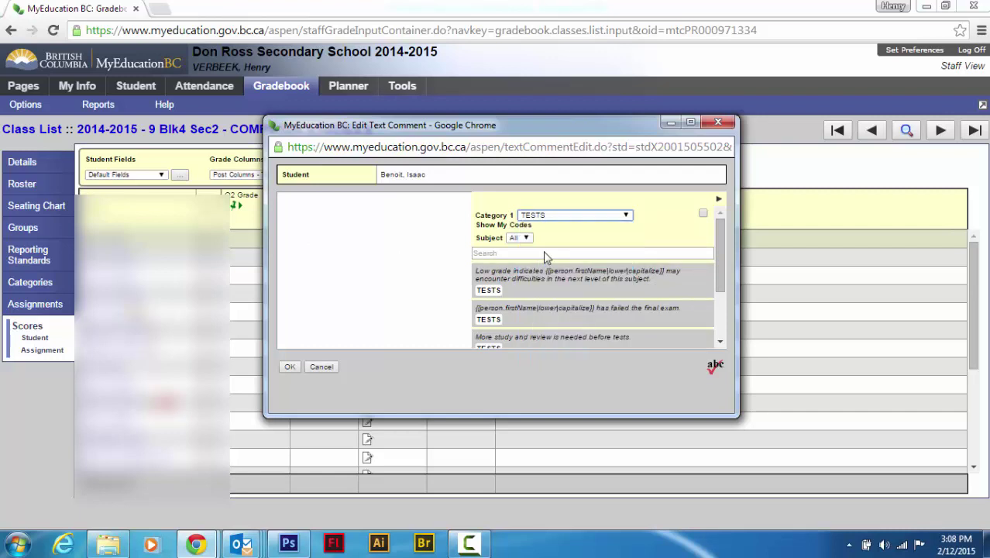
left_click_drag(720, 238, 721, 255)
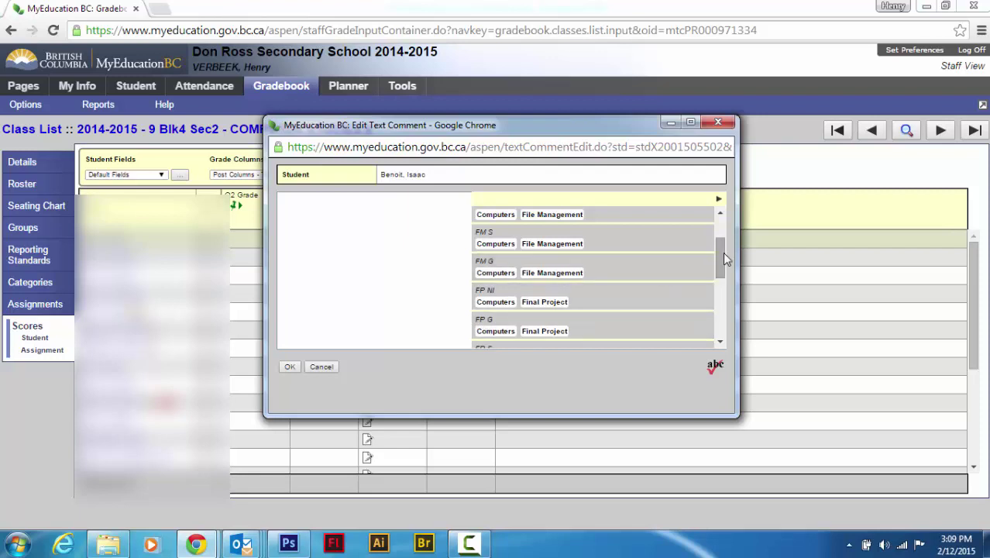
left_click_drag(721, 254, 720, 308)
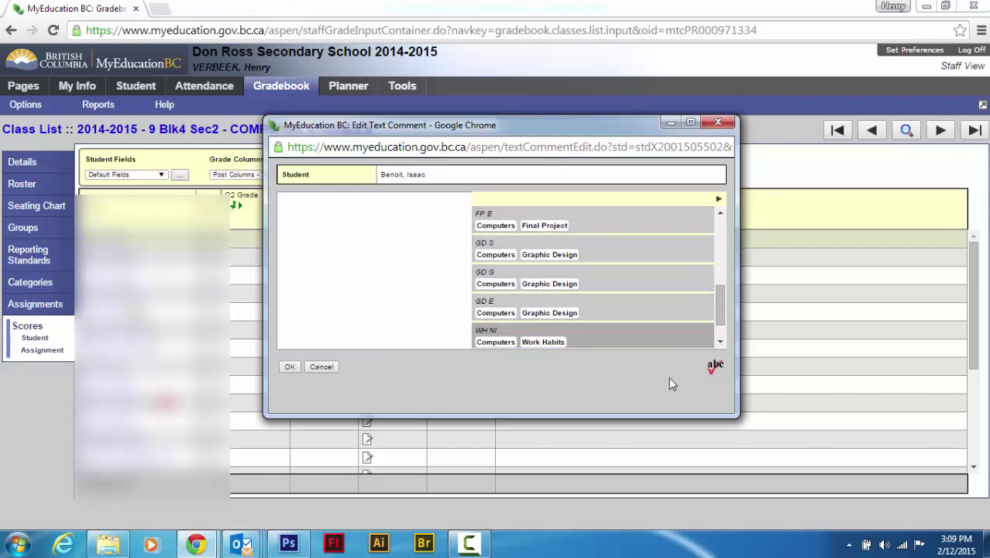
mouse_move(719, 322)
left_mouse_down()
mouse_move(725, 220)
mouse_move(731, 334)
left_mouse_up()
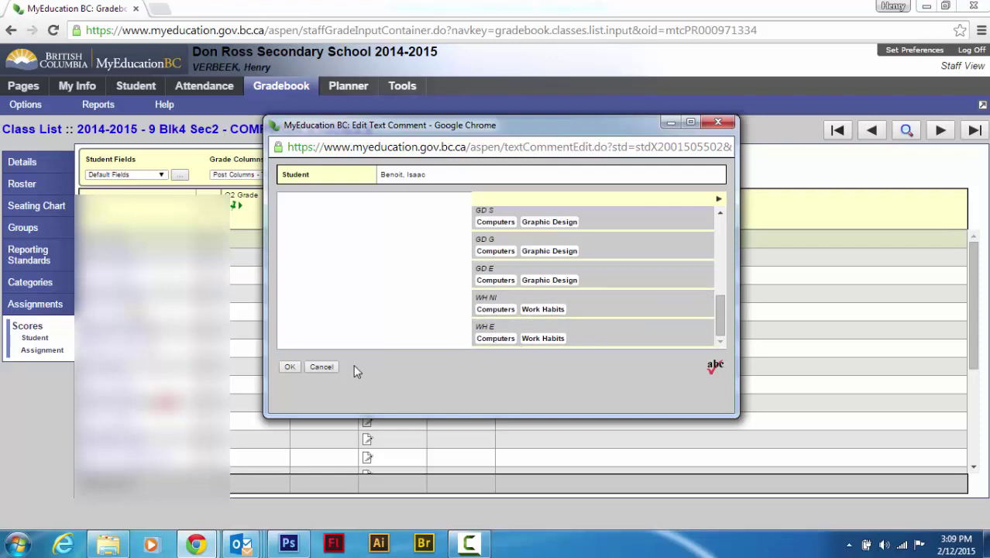
Cancel the comment editor and go to Tools > Comments > School Comments.
left_click(321, 367)
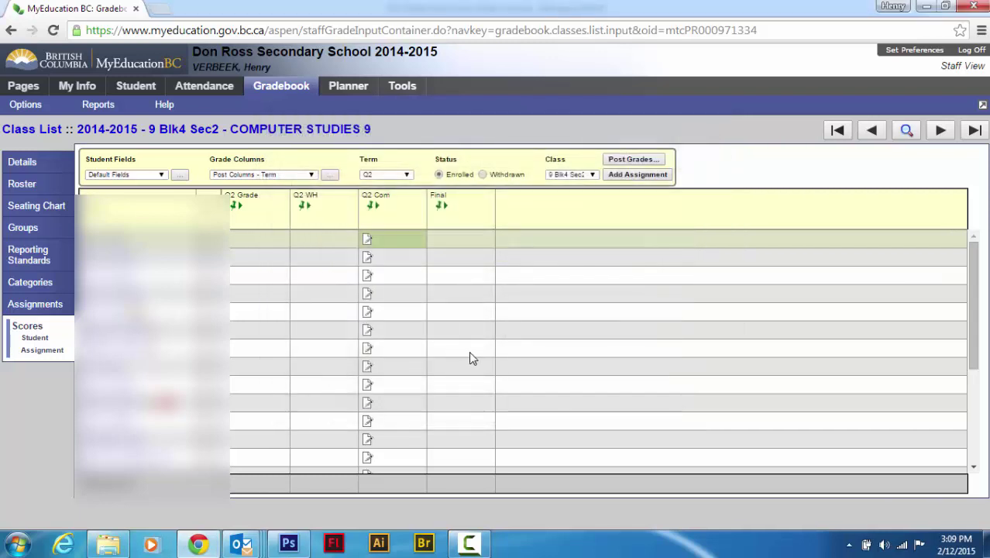
left_click(404, 88)
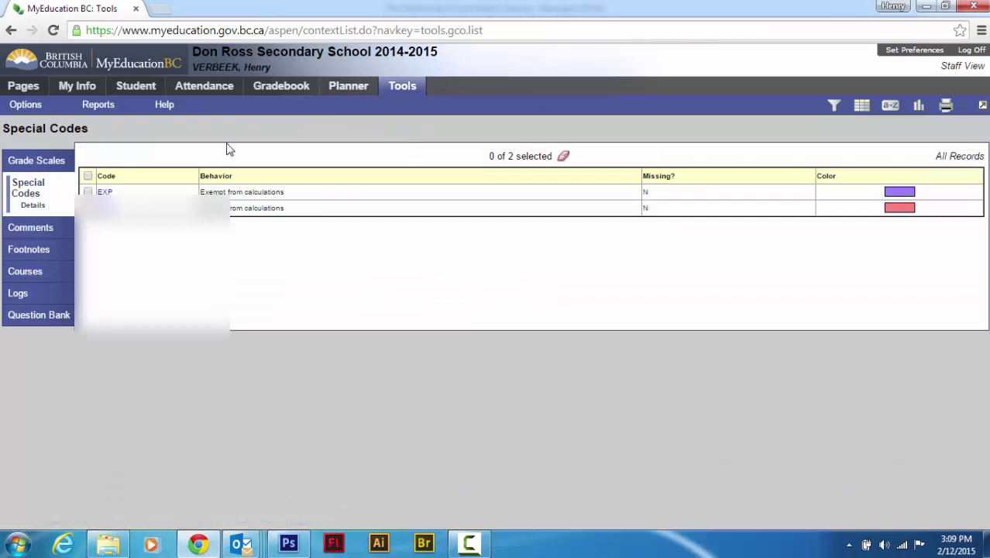
left_click(31, 227)
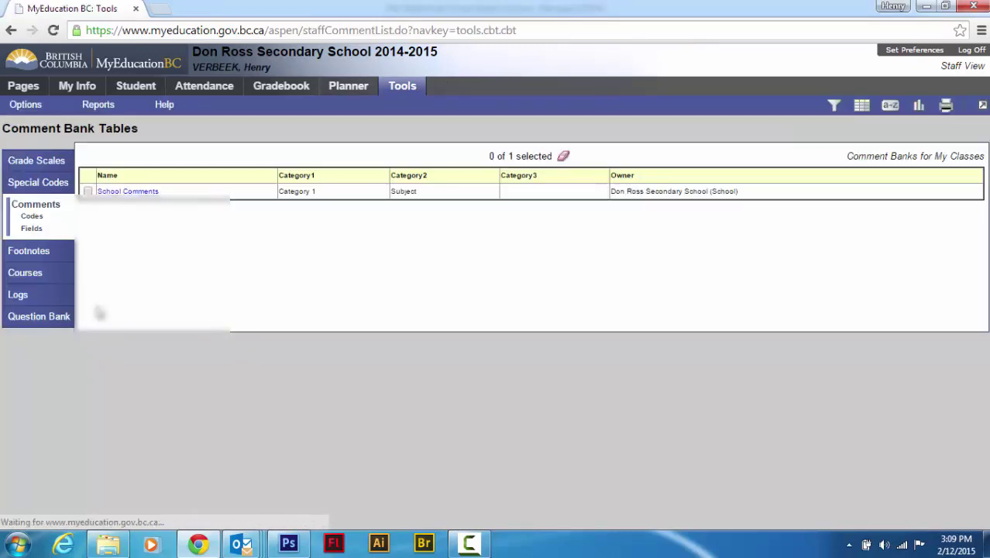
left_click(107, 193)
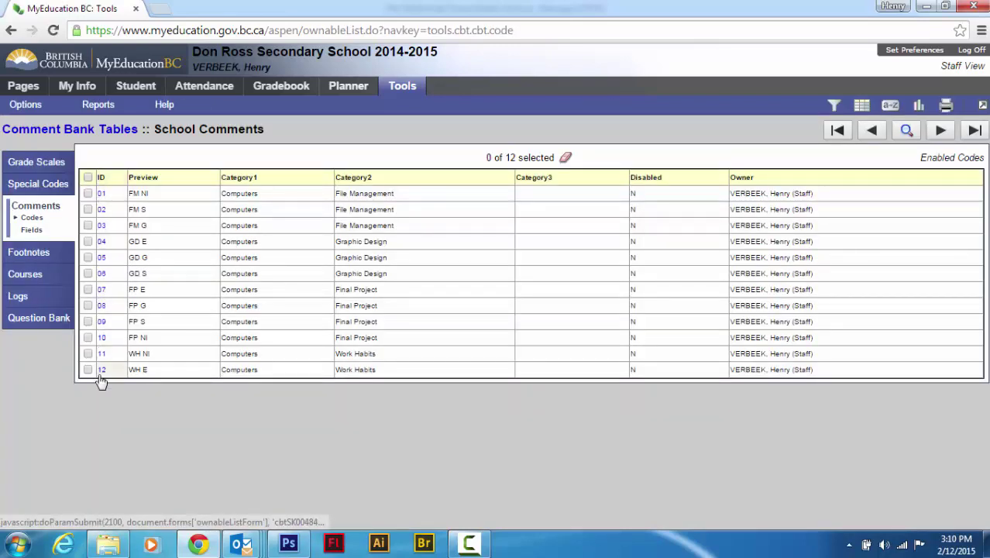
left_click(103, 195)
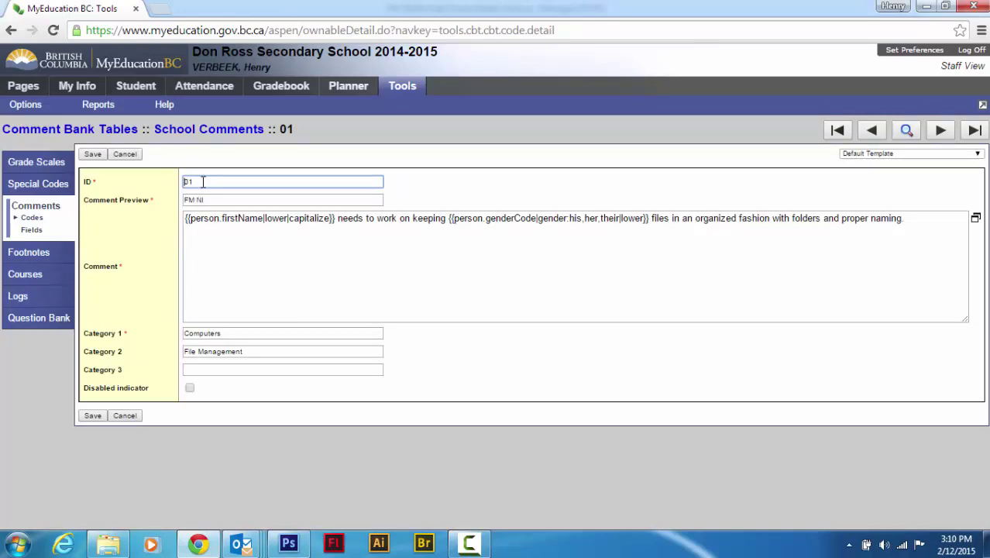
left_click_drag(202, 181, 184, 182)
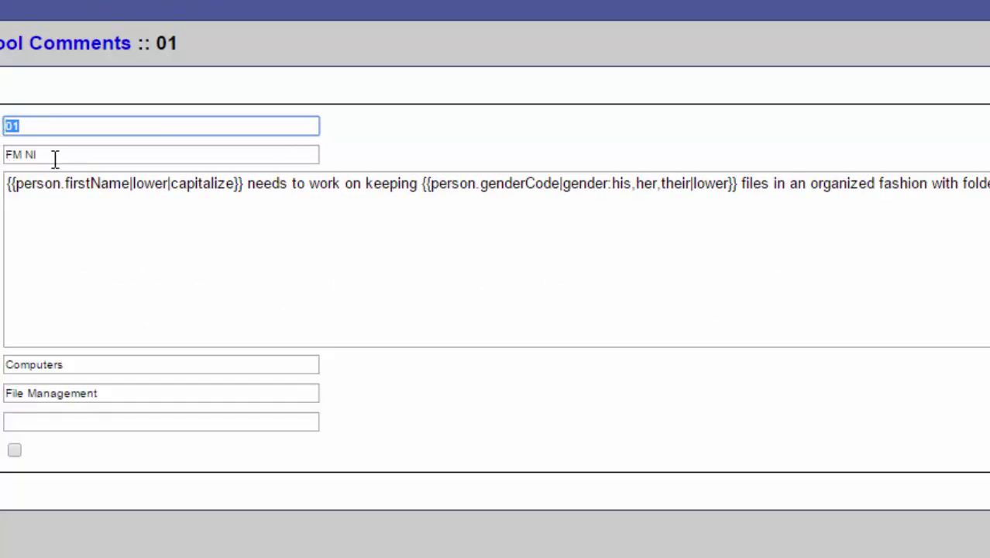
left_click(54, 155)
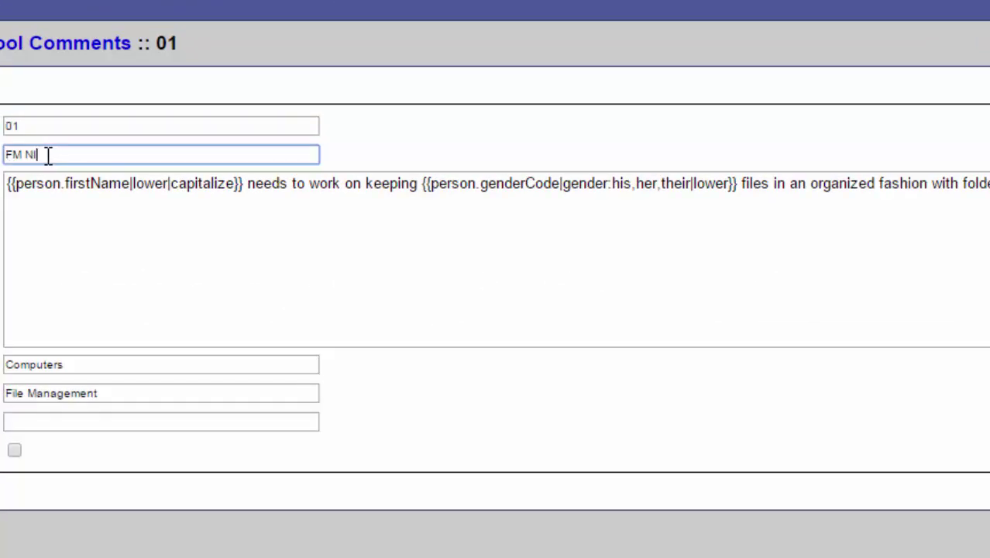
left_click_drag(47, 155, 0, 159)
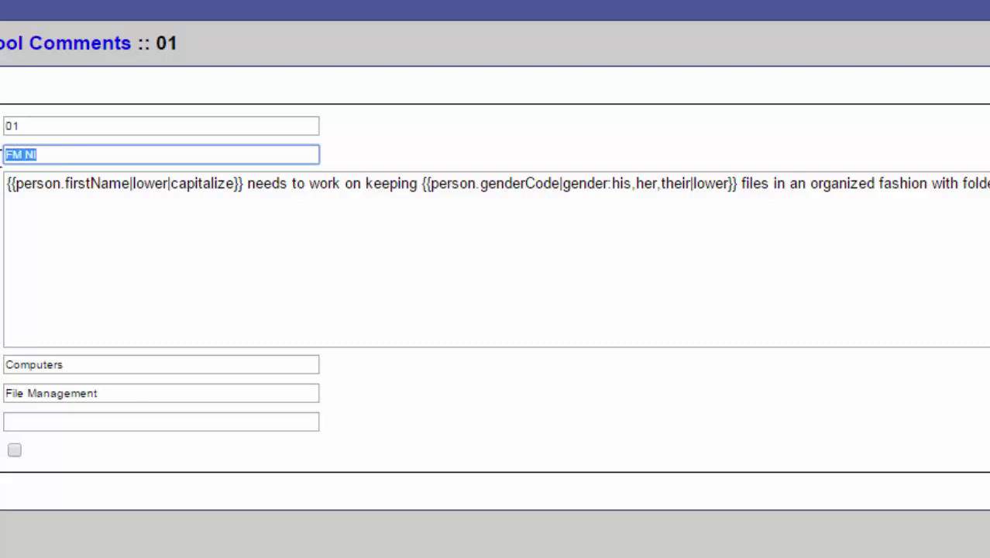
left_click(53, 154)
left_click_drag(878, 190, 3, 192)
right_click(68, 186)
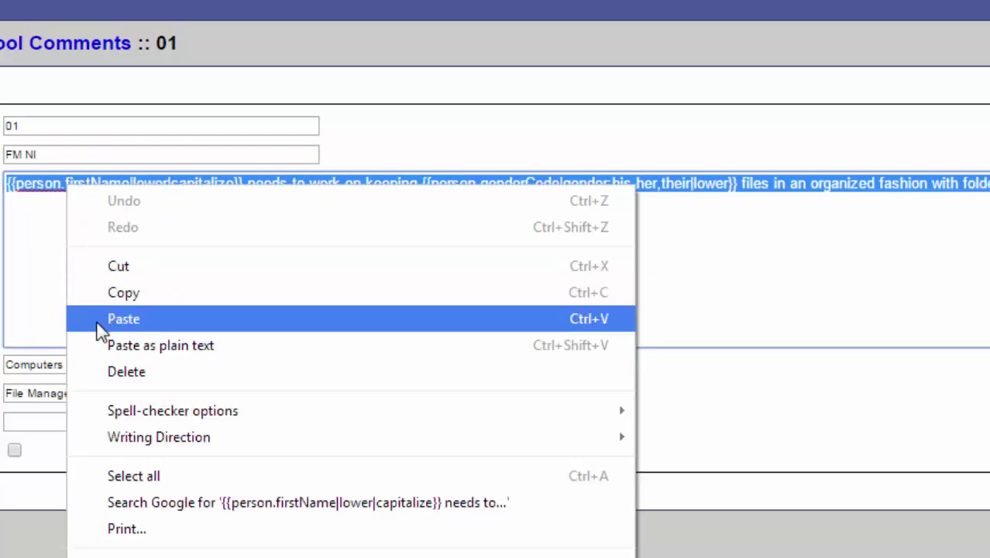
left_click(120, 299)
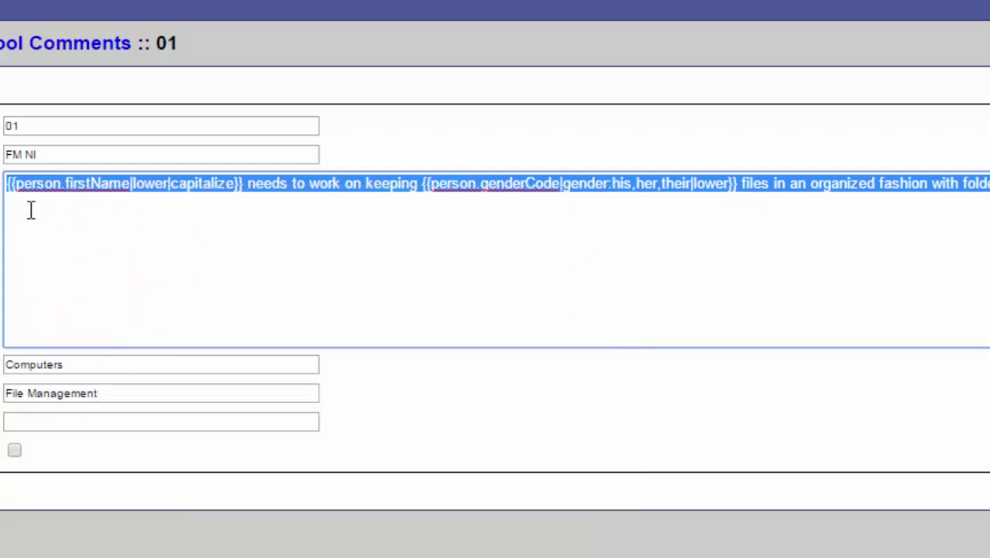
left_click(100, 256)
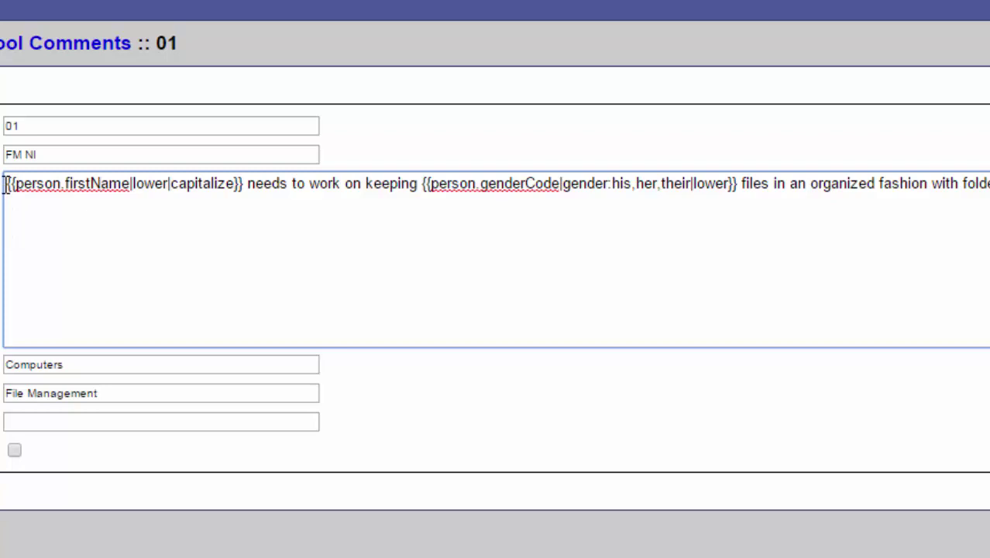
left_click_drag(5, 184, 244, 198)
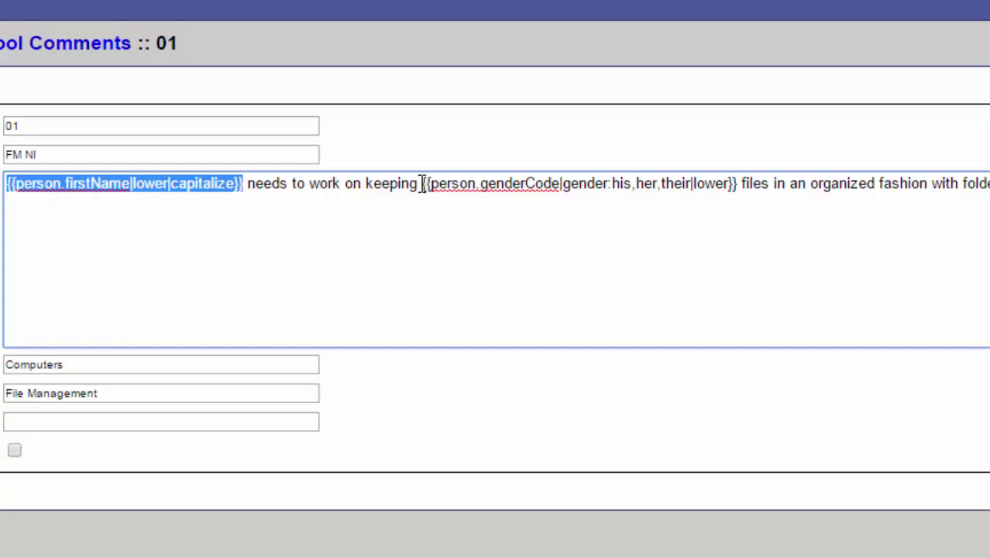
left_click_drag(420, 183, 740, 204)
left_click(681, 290)
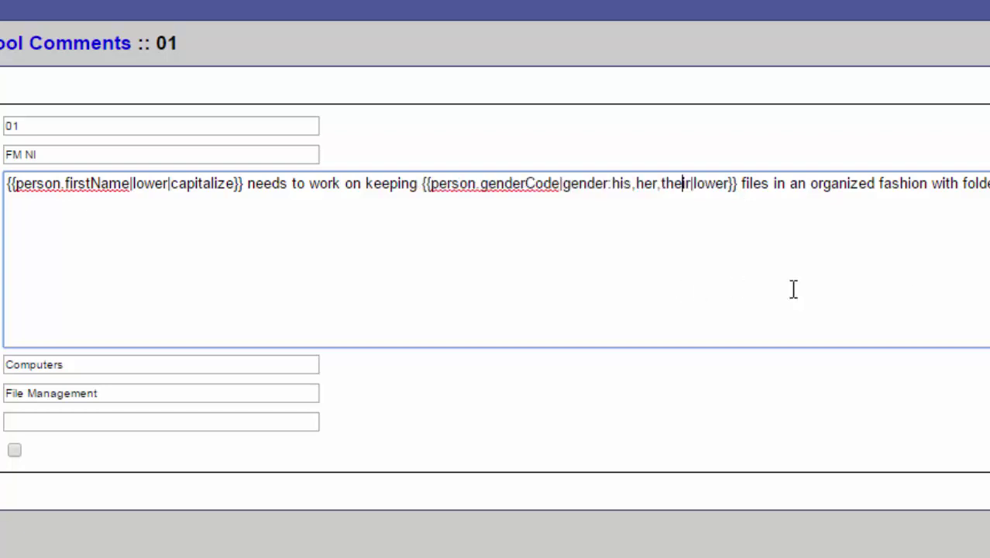
left_click_drag(957, 195, 67, 183)
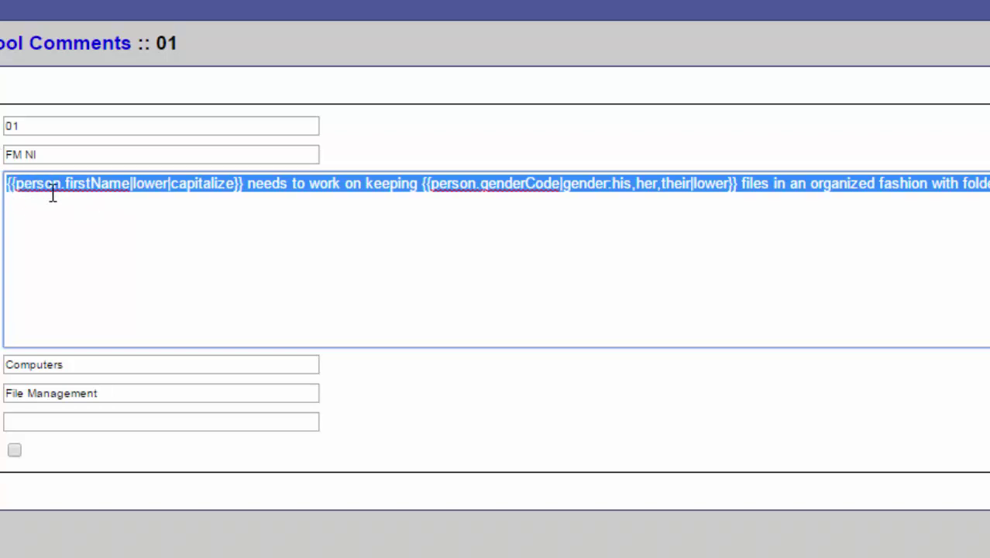
left_click(245, 183)
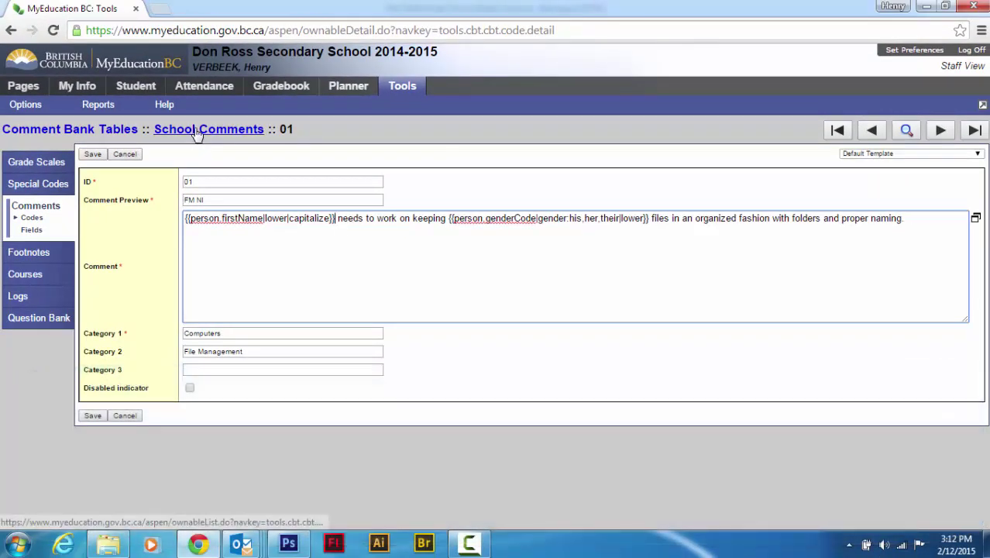
Open comment code 12, select its Work Habits comment text, then cancel back to the list.
left_click(198, 130)
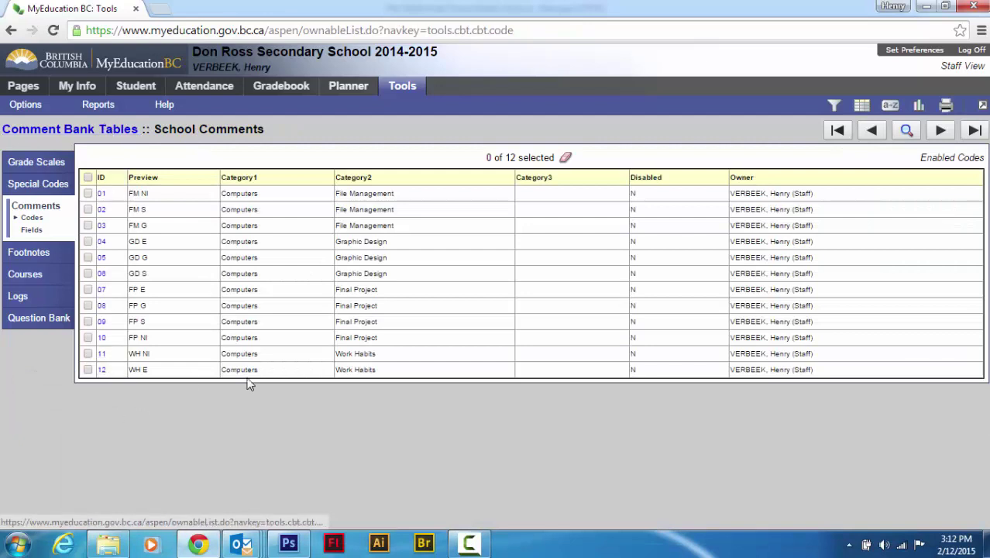
left_click(103, 372)
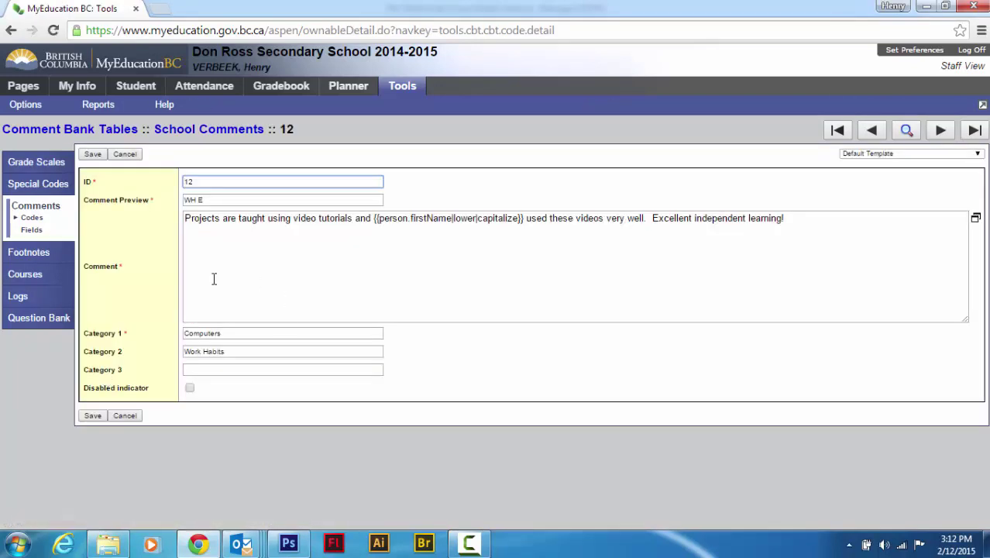
left_click_drag(185, 217, 810, 226)
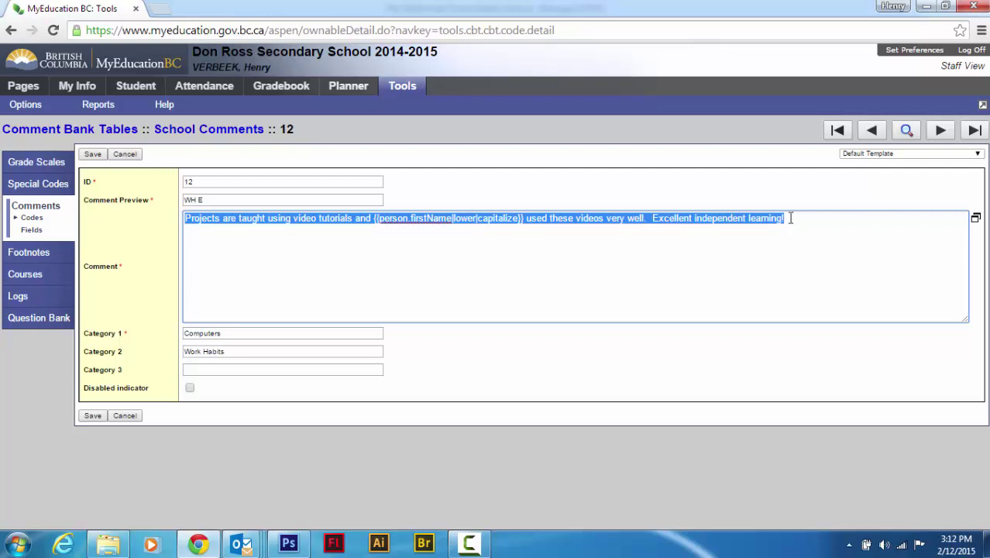
left_click_drag(797, 219, 130, 192)
key("ctrl+c")
left_click(124, 153)
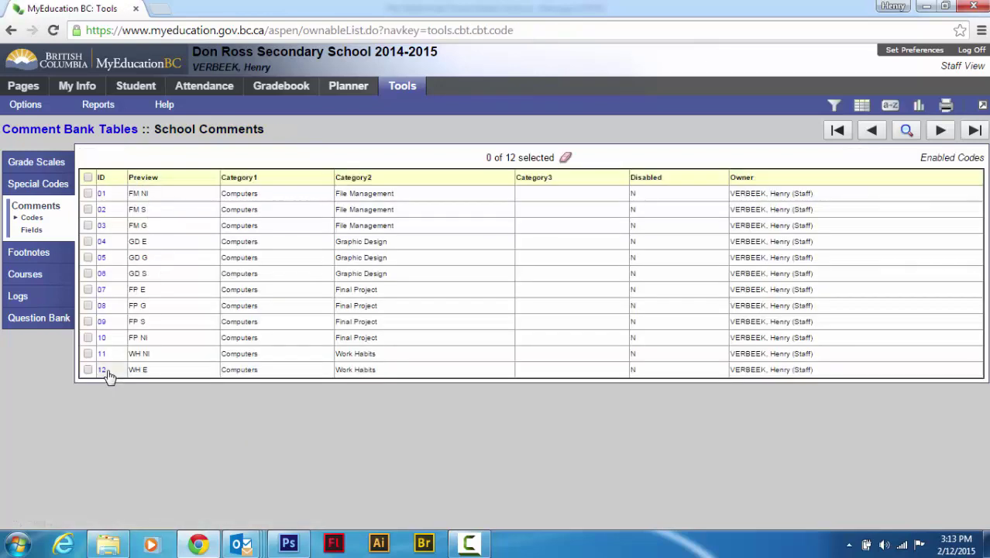
Add a new comment code with ID 13 and preview 'WH G'.
left_click(26, 106)
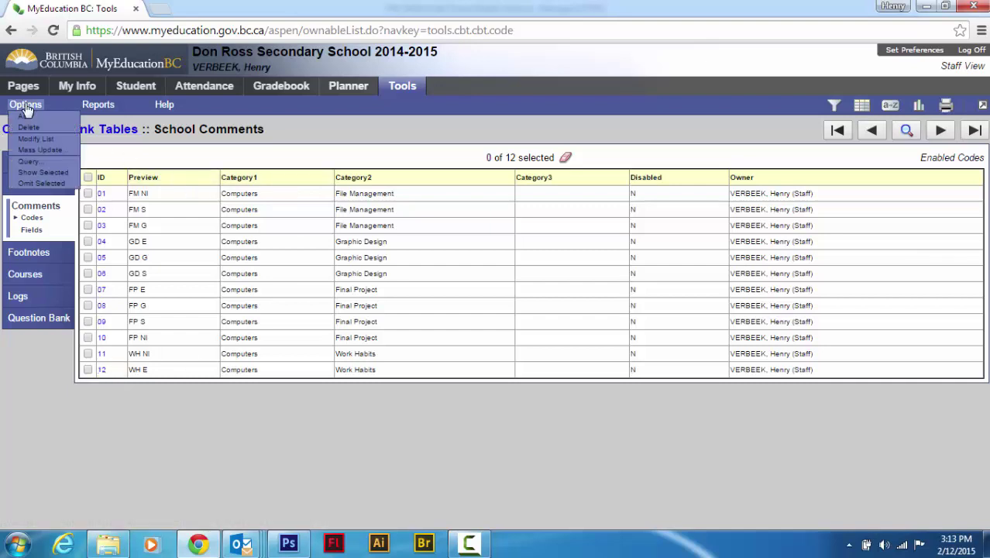
left_click(24, 116)
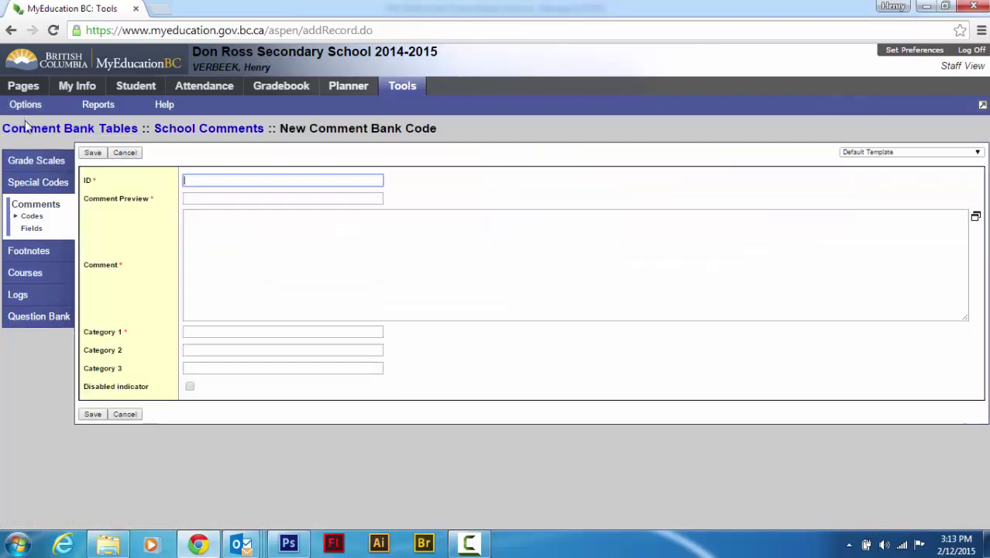
type("13")
left_click(197, 201)
type("WH")
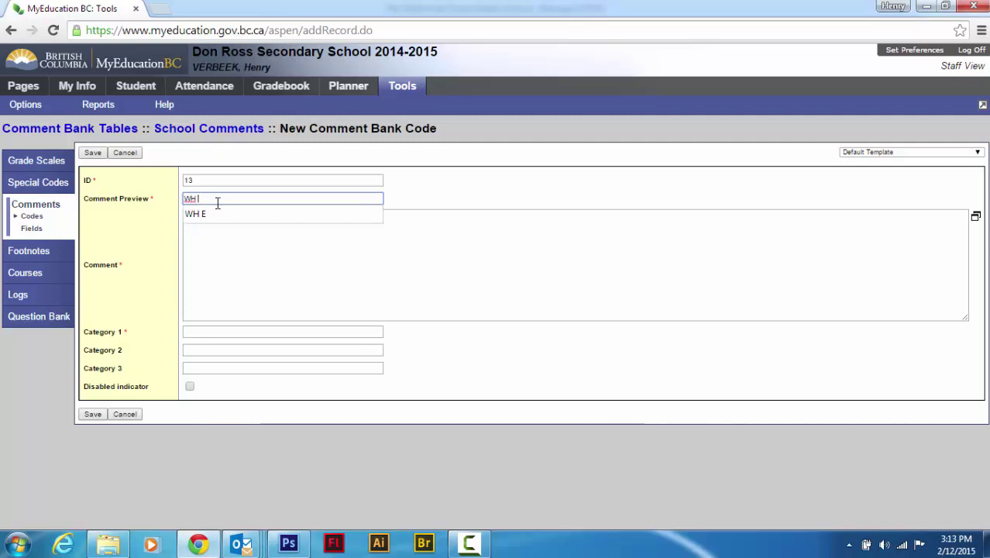
type(" G")
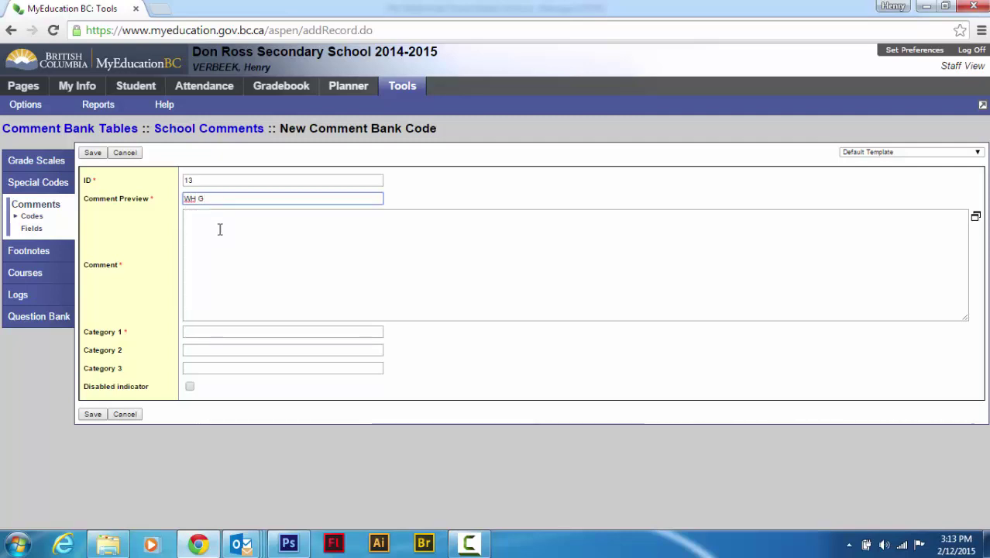
Paste the copied comment as code 13's text and retype its ending as 'es.'.
left_click(217, 225)
key("ctrl+v")
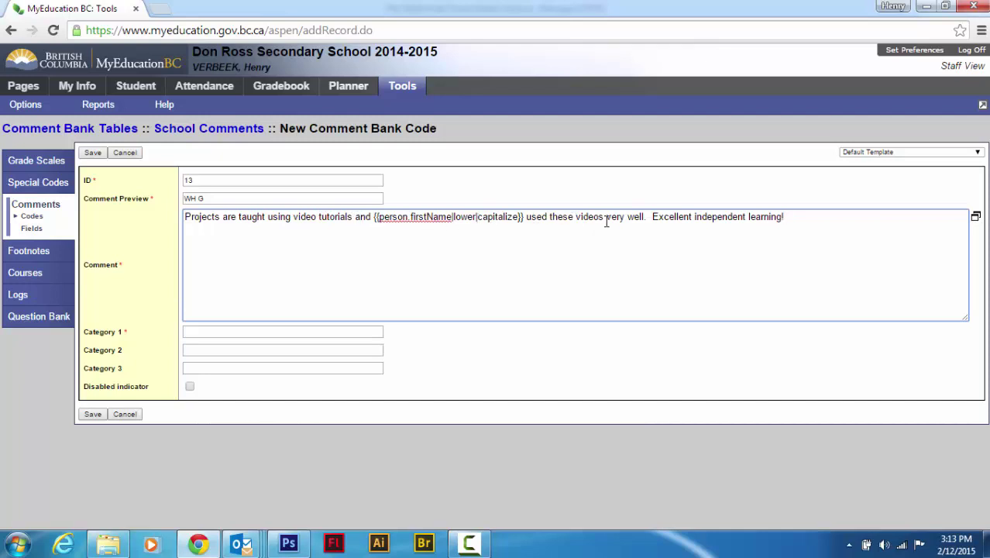
left_click_drag(604, 220, 627, 219)
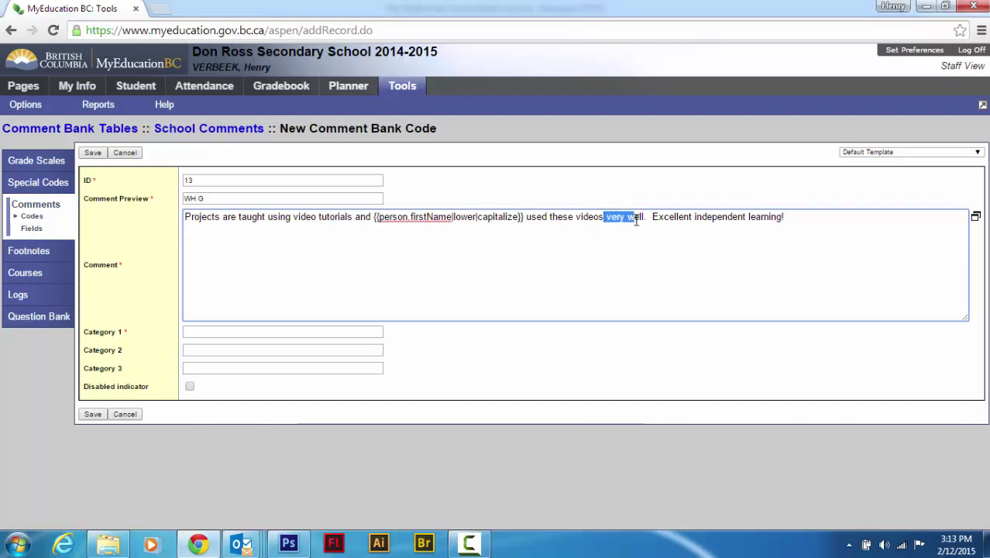
type("es")
type(".")
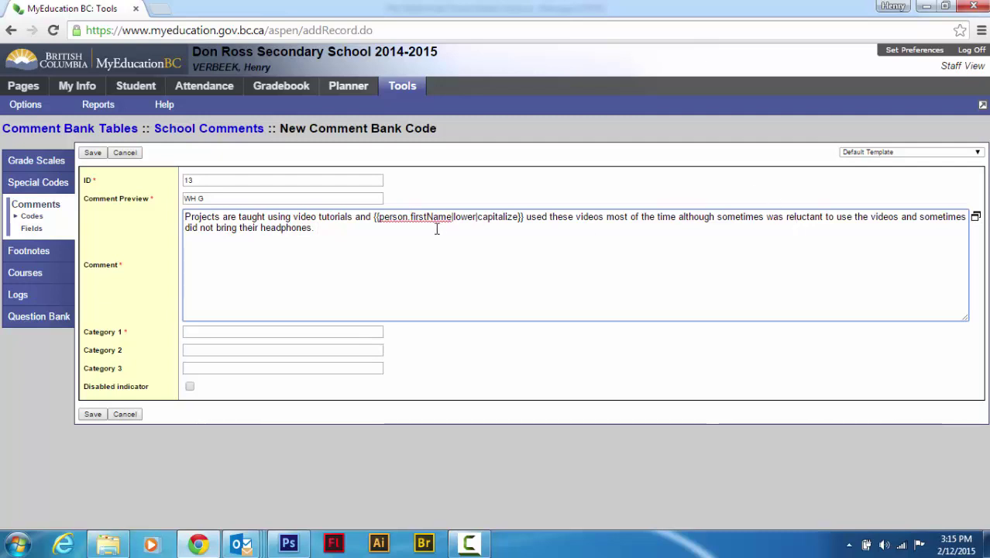
Set code 13's Category 1 to Computers and Category 2 to Work Habits, then save.
left_click(201, 332)
type("Computers")
left_click(200, 367)
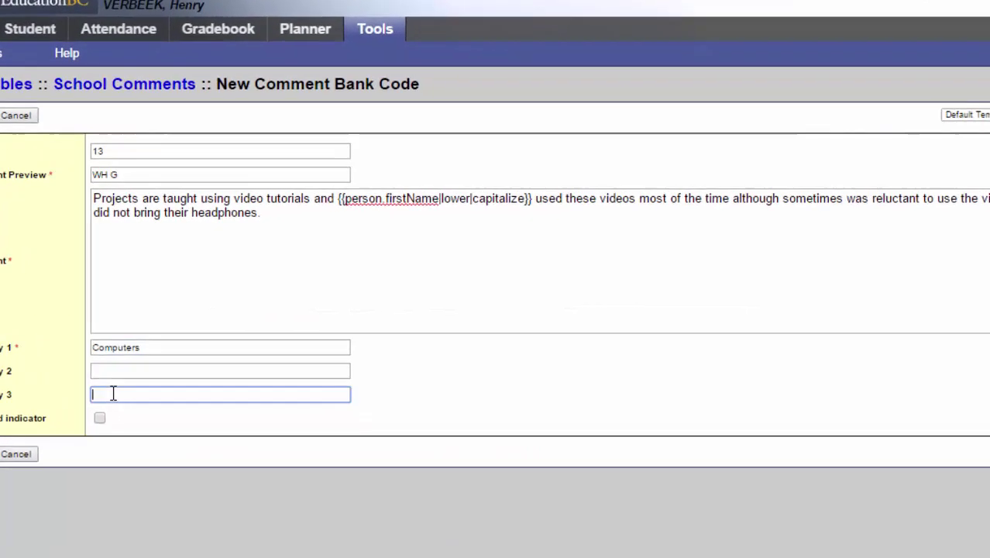
left_click(116, 369)
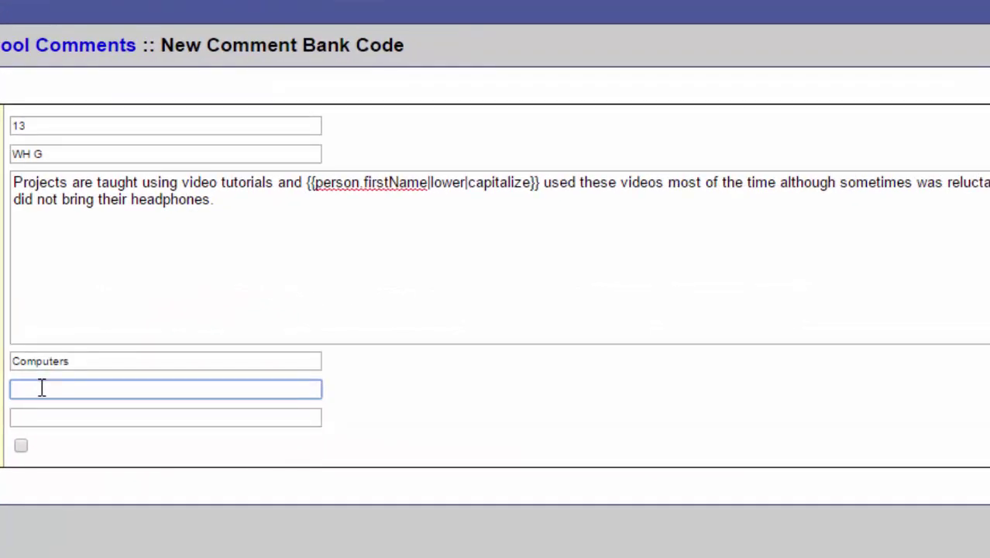
type("Work Ha")
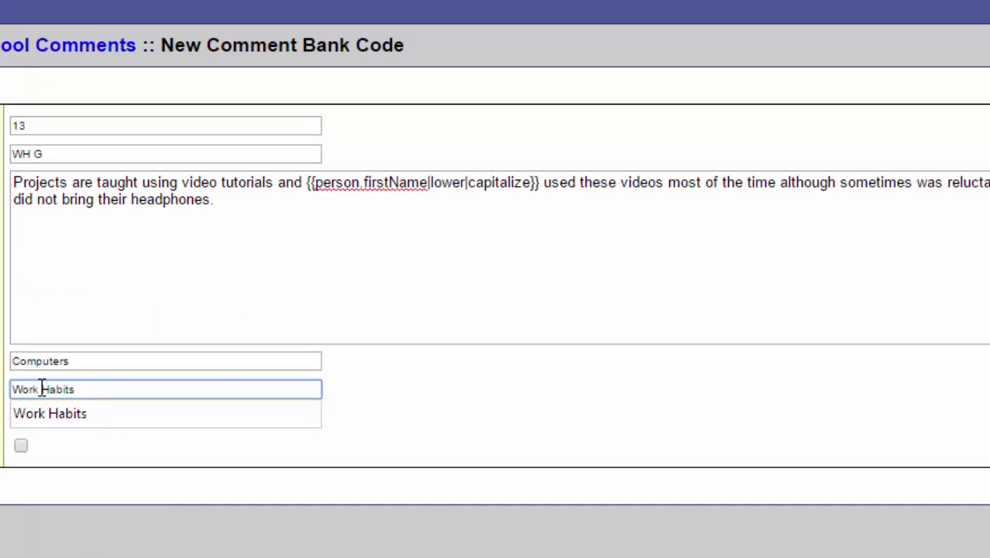
type("bits")
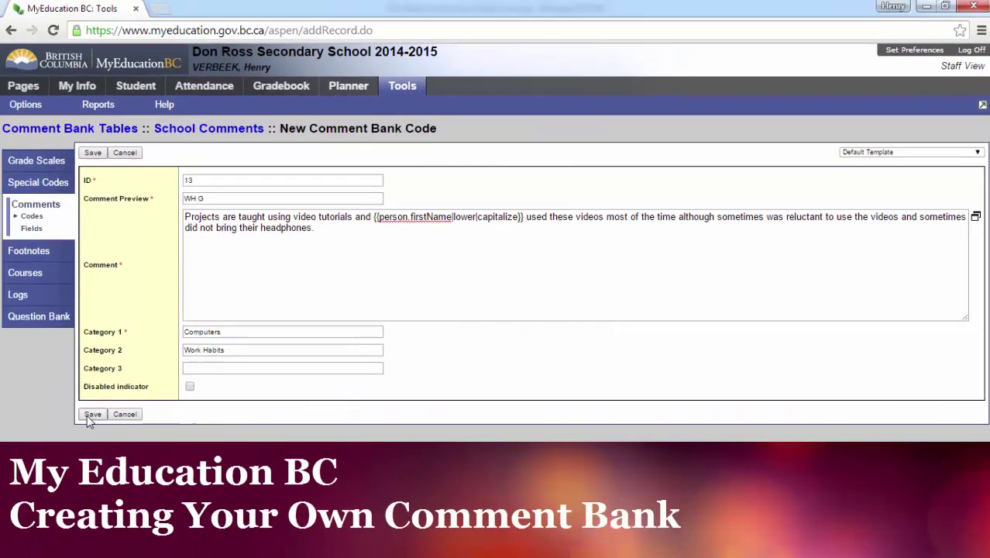
left_click(88, 415)
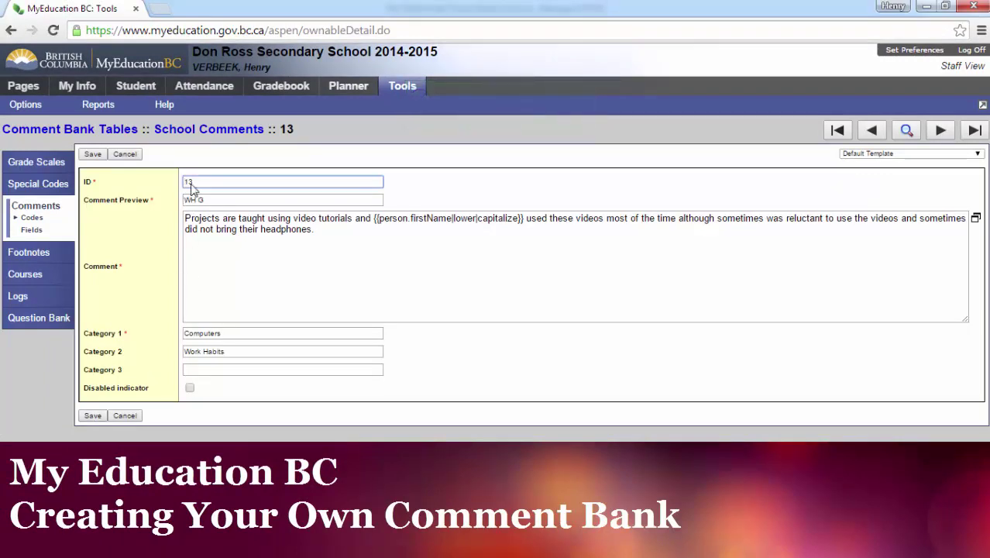
Return via Comment Bank Tables to the School Comments list, now showing 13 codes.
left_click(113, 130)
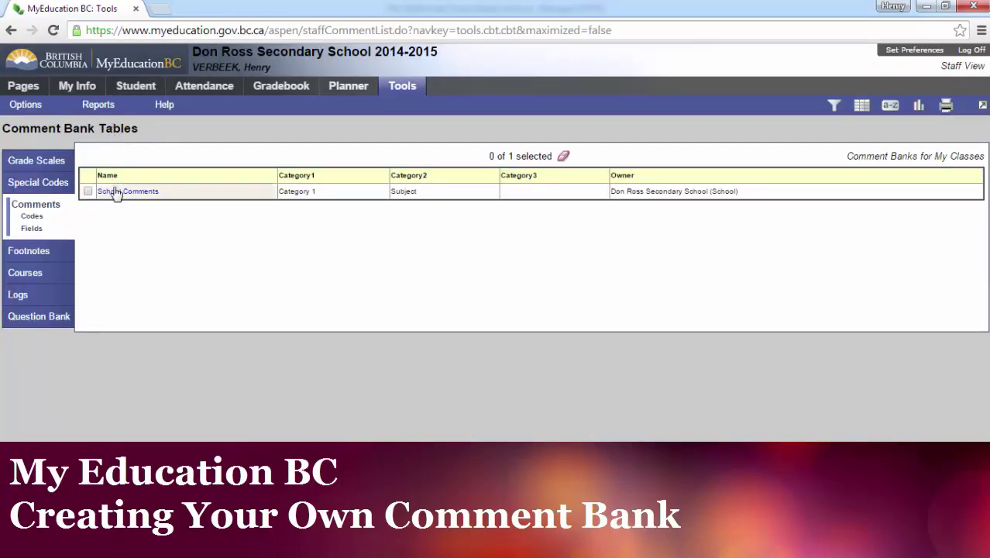
left_click(114, 191)
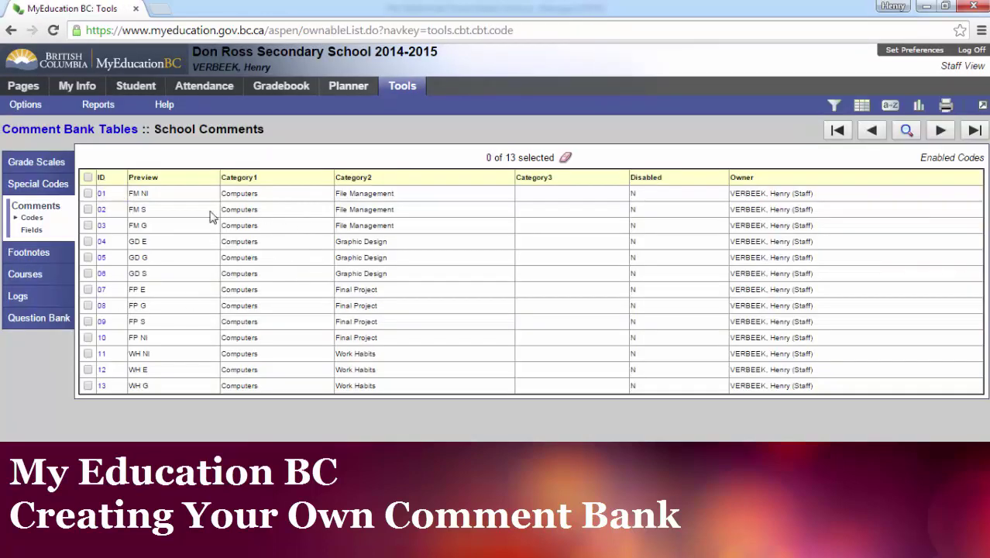